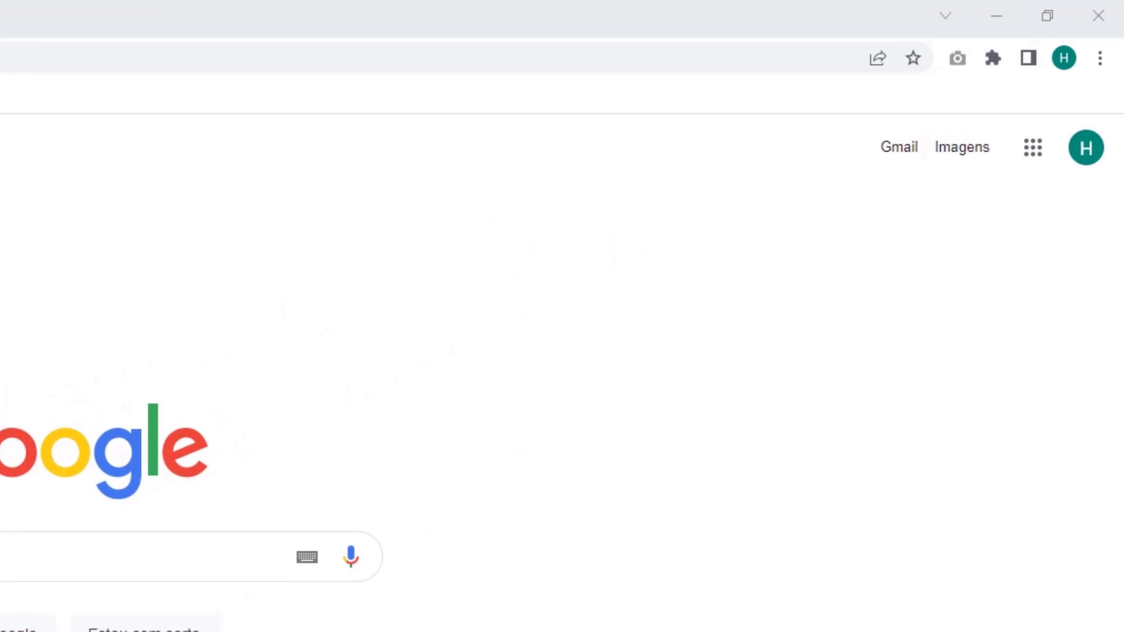
Clear the browser's cookies and cached images for the period Última hora, leaving Histórico de navegação unselected
left_click(1101, 58)
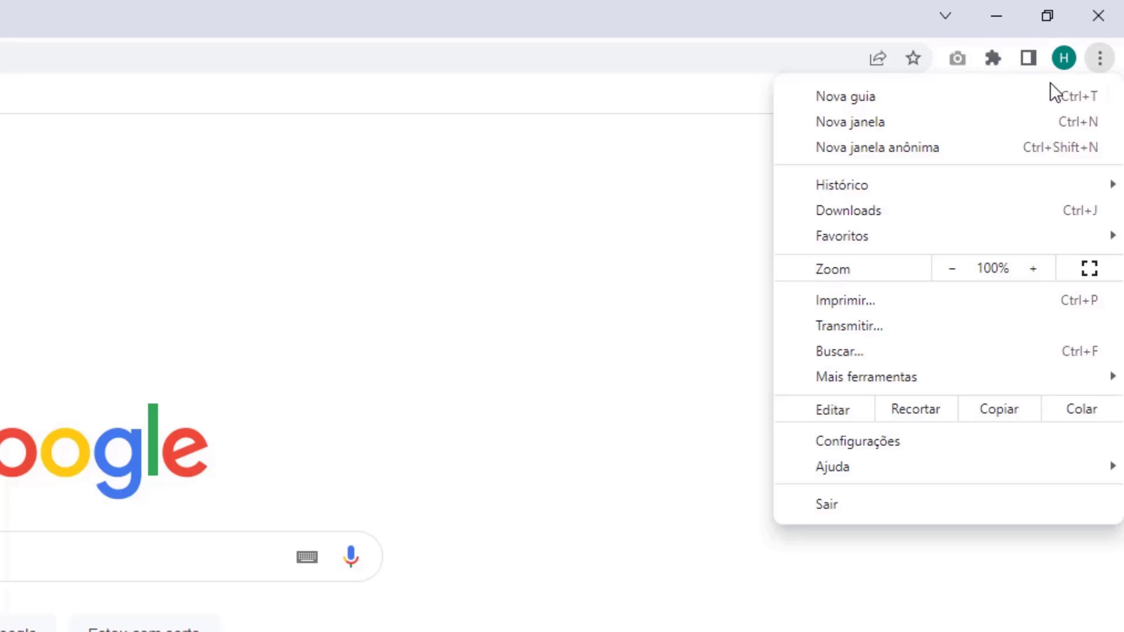
mouse_move(857, 382)
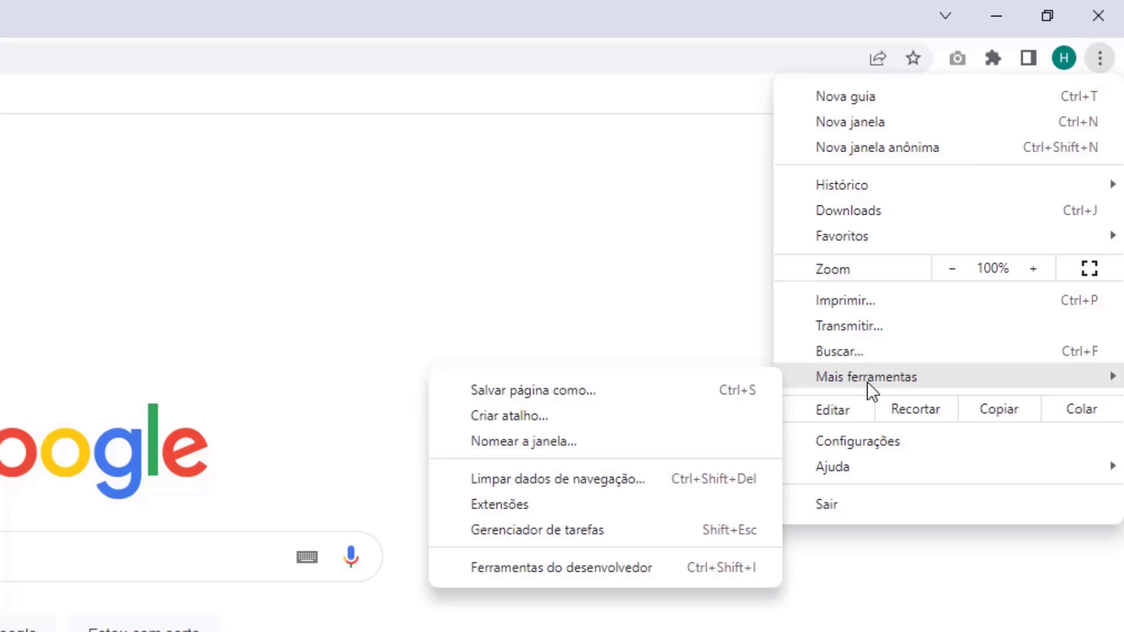
left_click(546, 483)
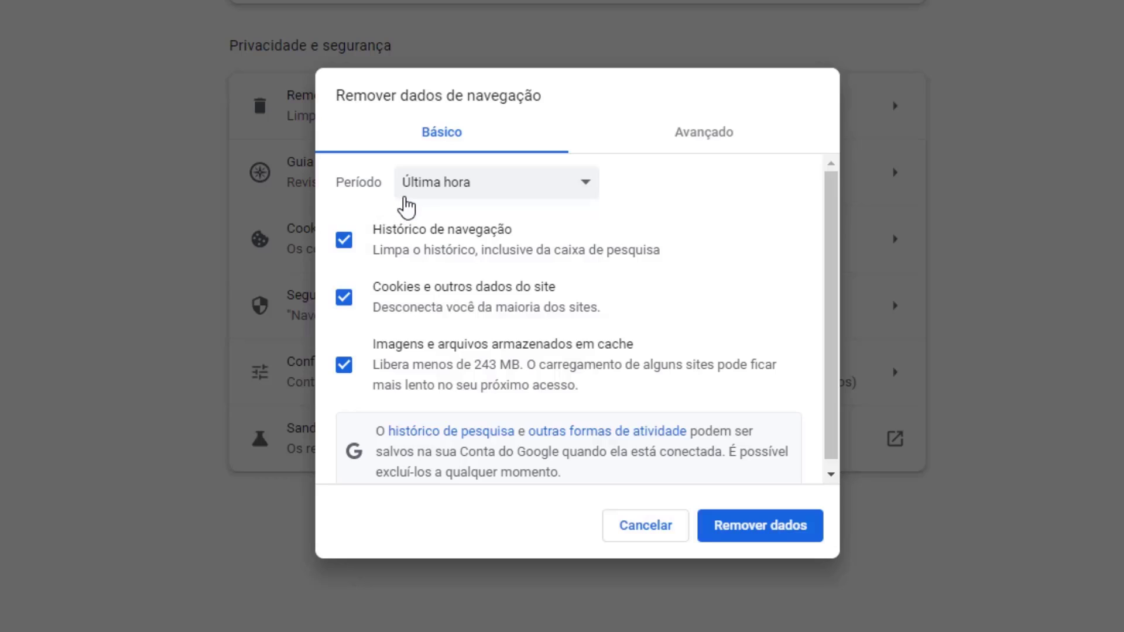
left_click(444, 195)
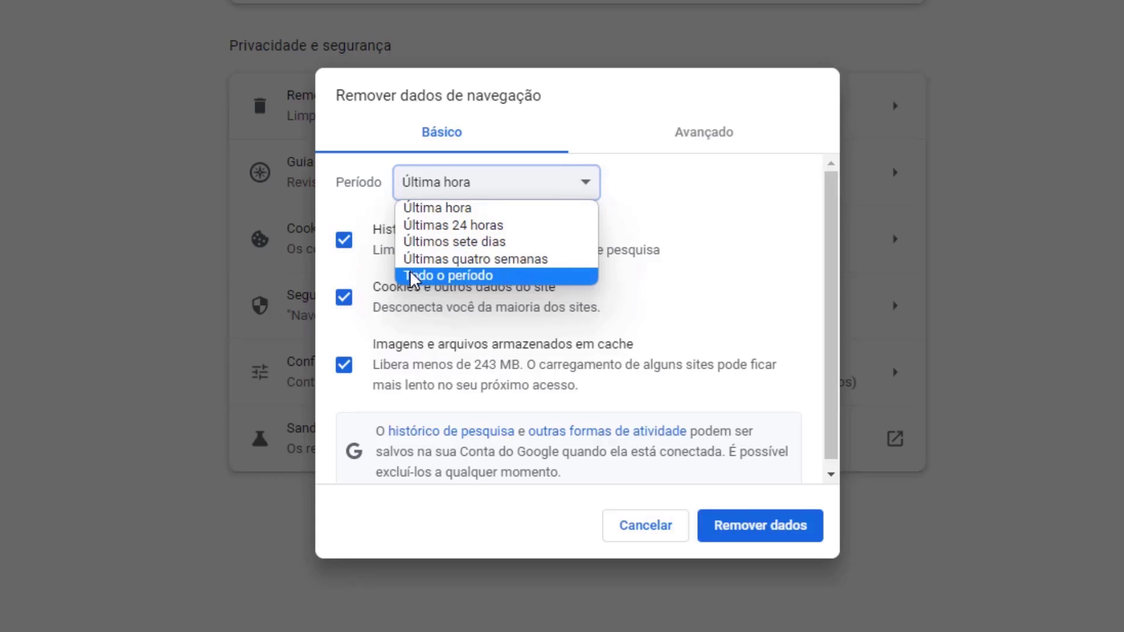
left_click(409, 208)
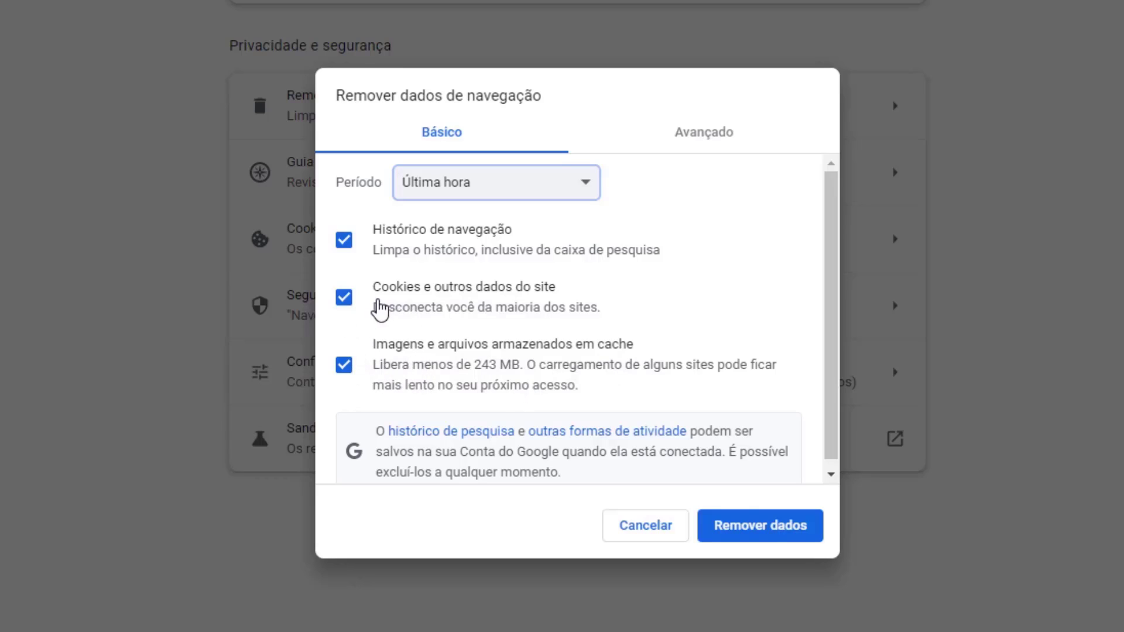
left_click(345, 246)
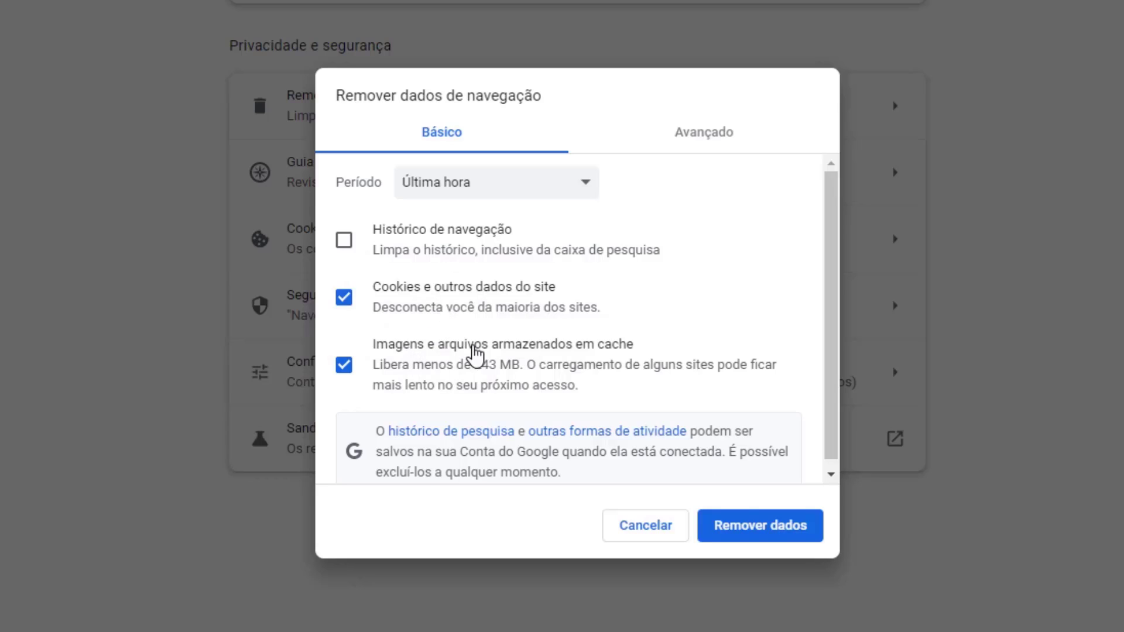
left_click(756, 530)
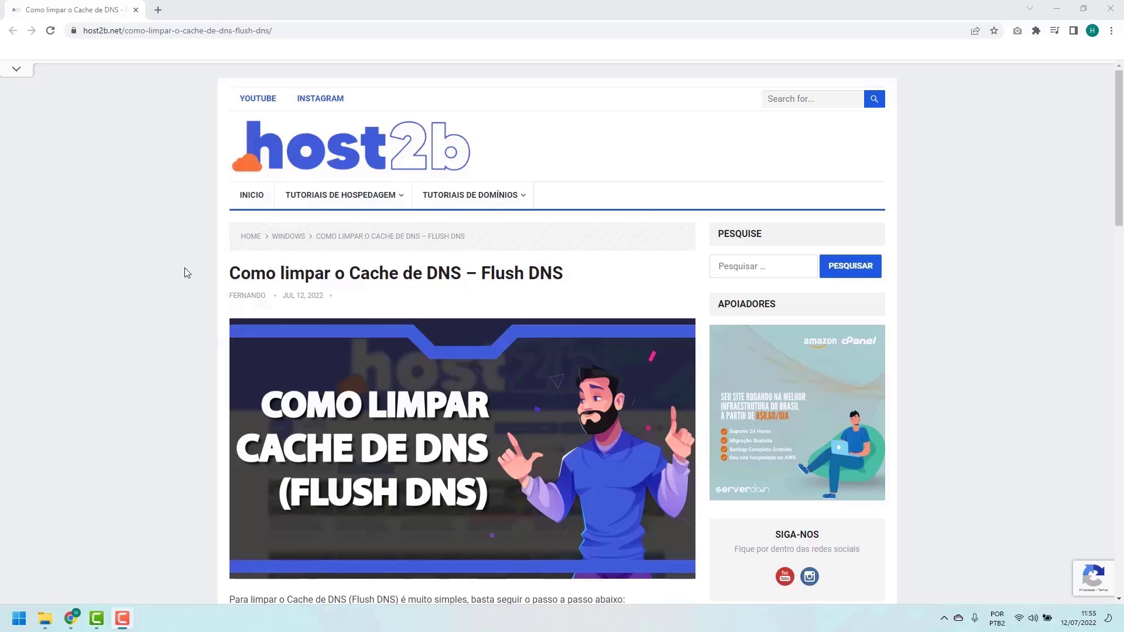
Consult the flush DNS article's instructions and open Prompt de Comando as administrator
scroll(188, 266, "down", 5)
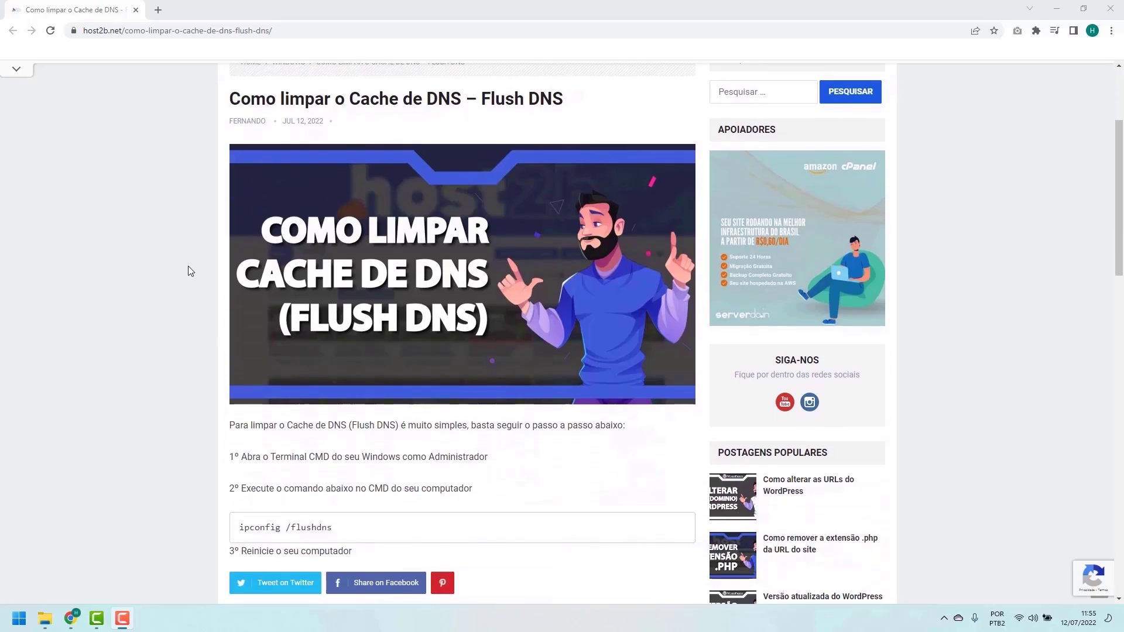
scroll(187, 266, "down", 1)
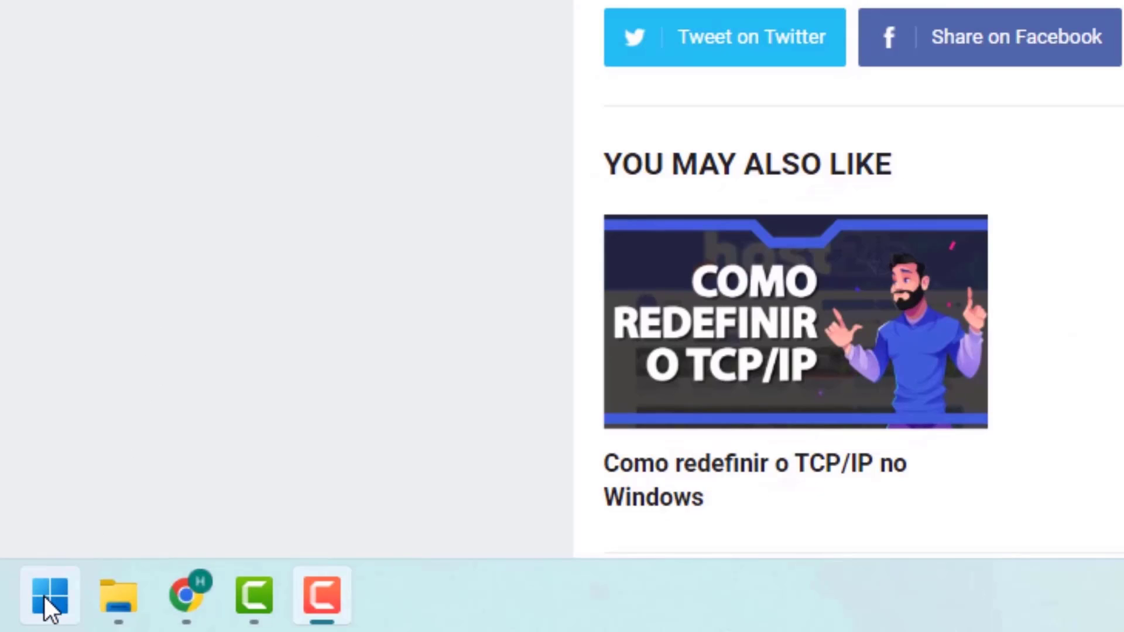
left_click(45, 596)
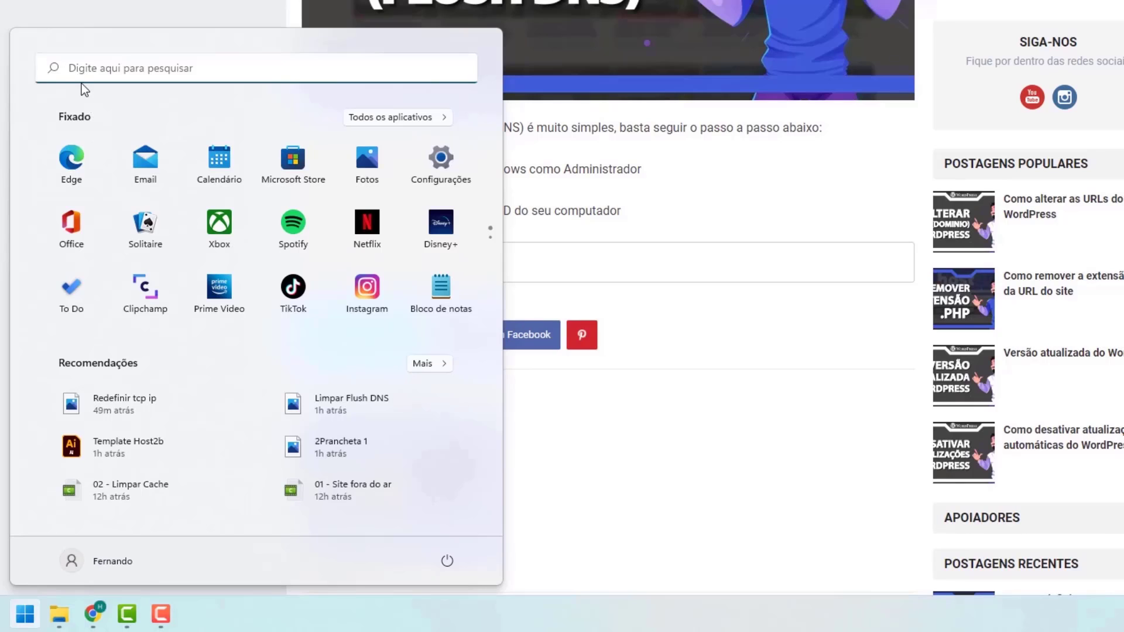
left_click(86, 70)
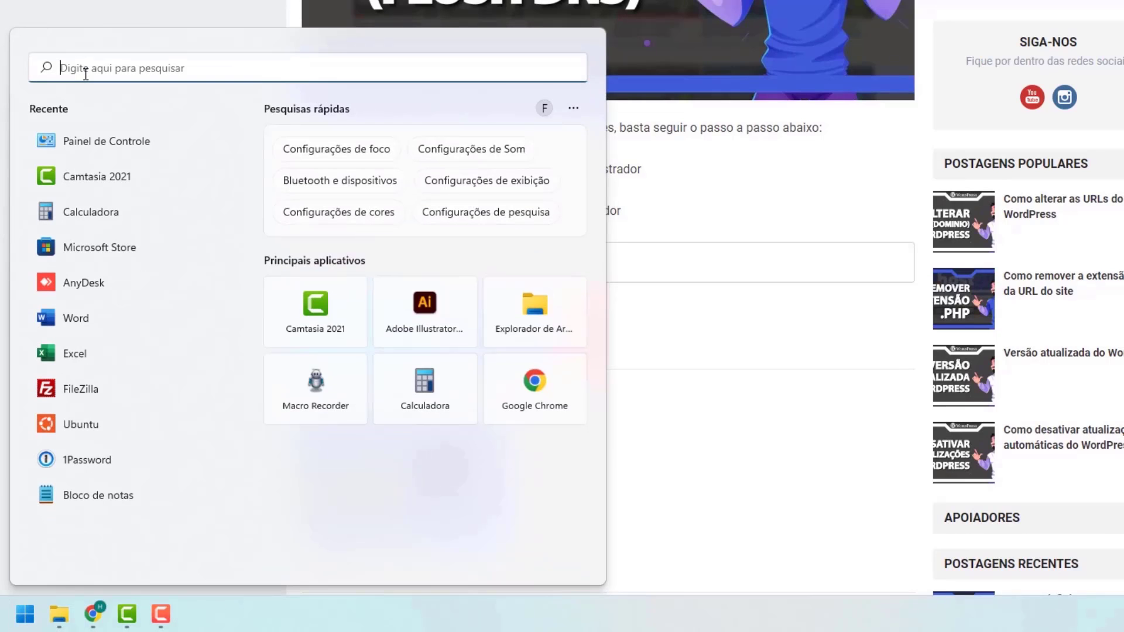
type("cmd")
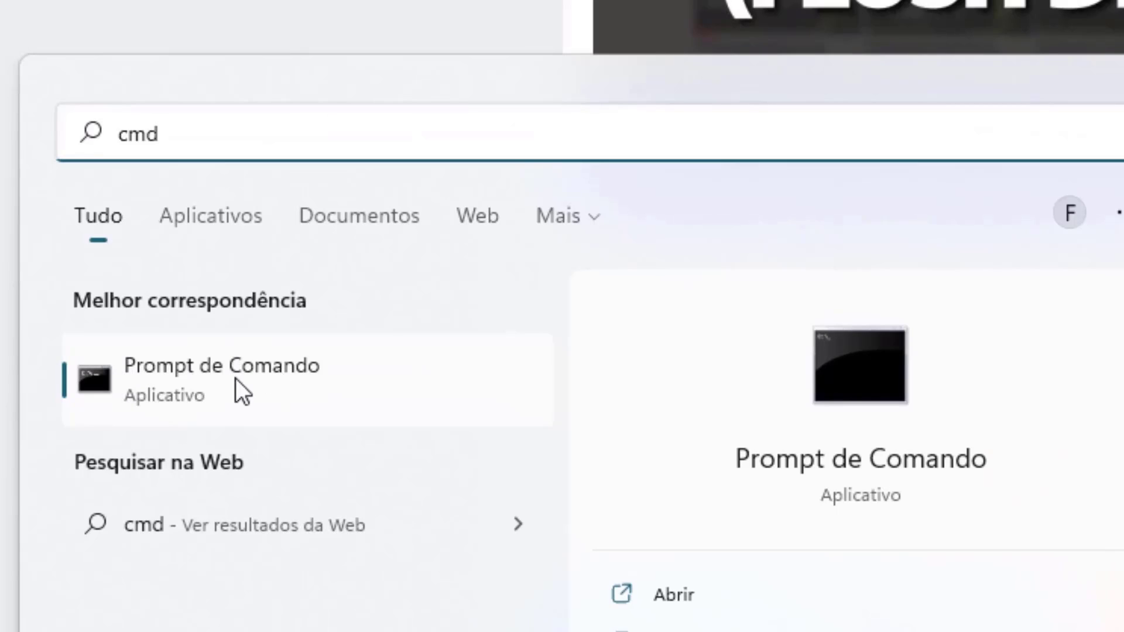
right_click(178, 381)
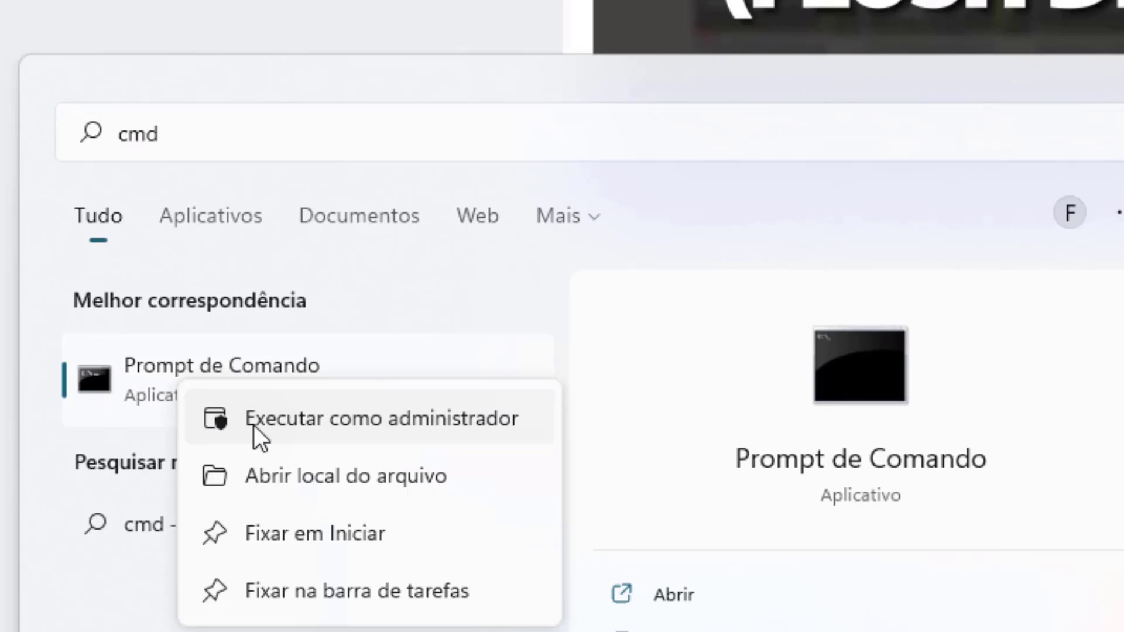
left_click(299, 419)
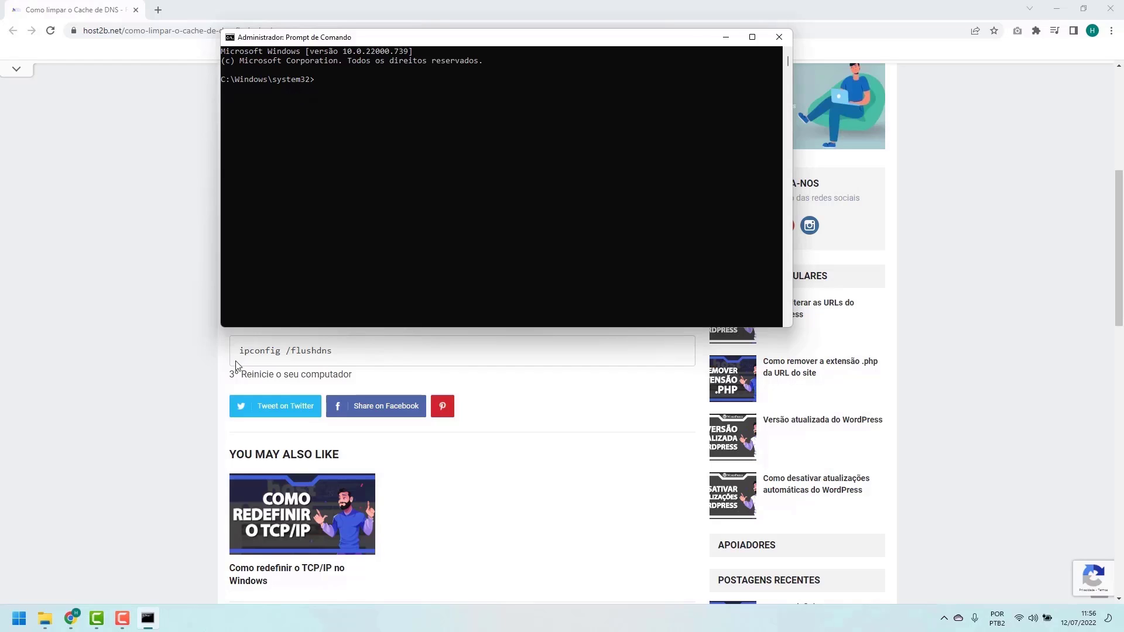
Flush the DNS cache by running ipconfig /flushdns in the administrator Command Prompt
left_click(214, 359)
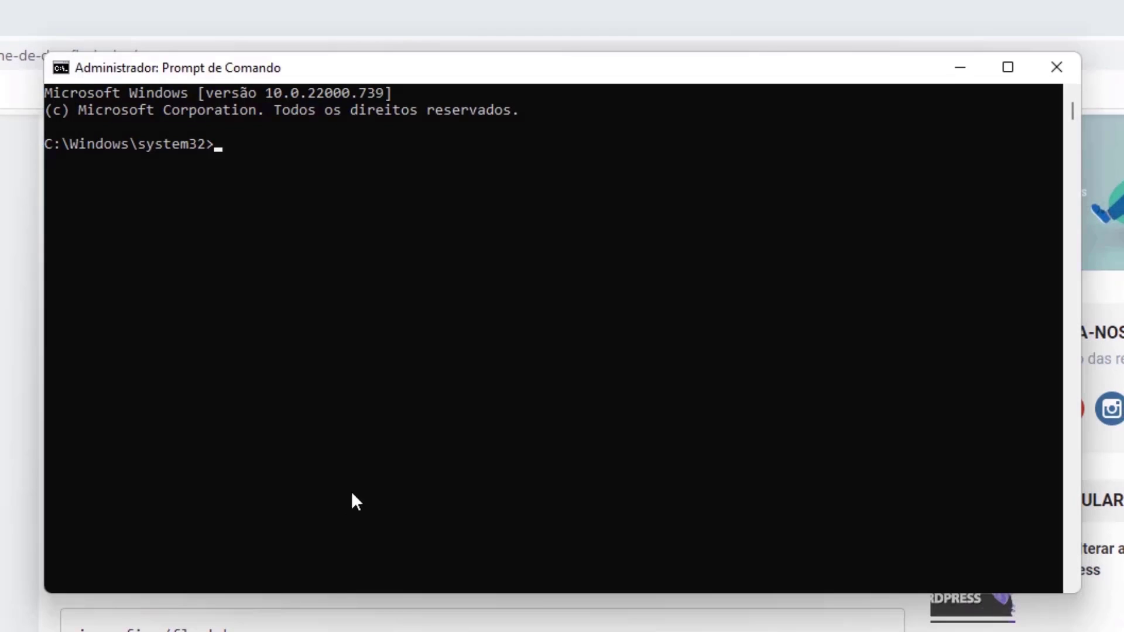
left_click(377, 434)
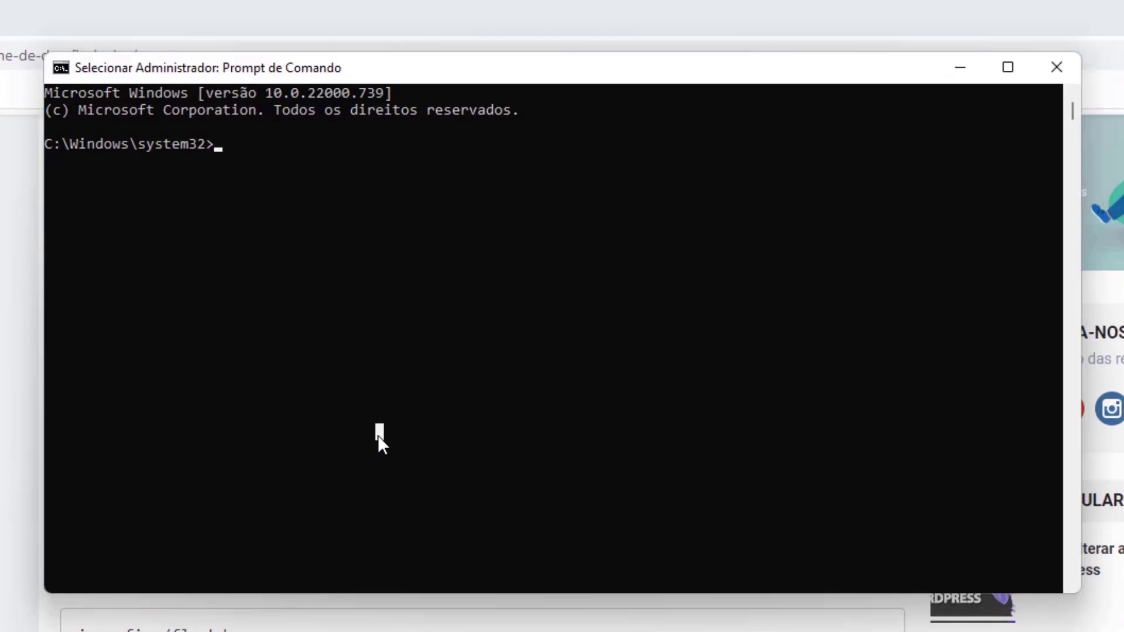
type("ipconfig ")
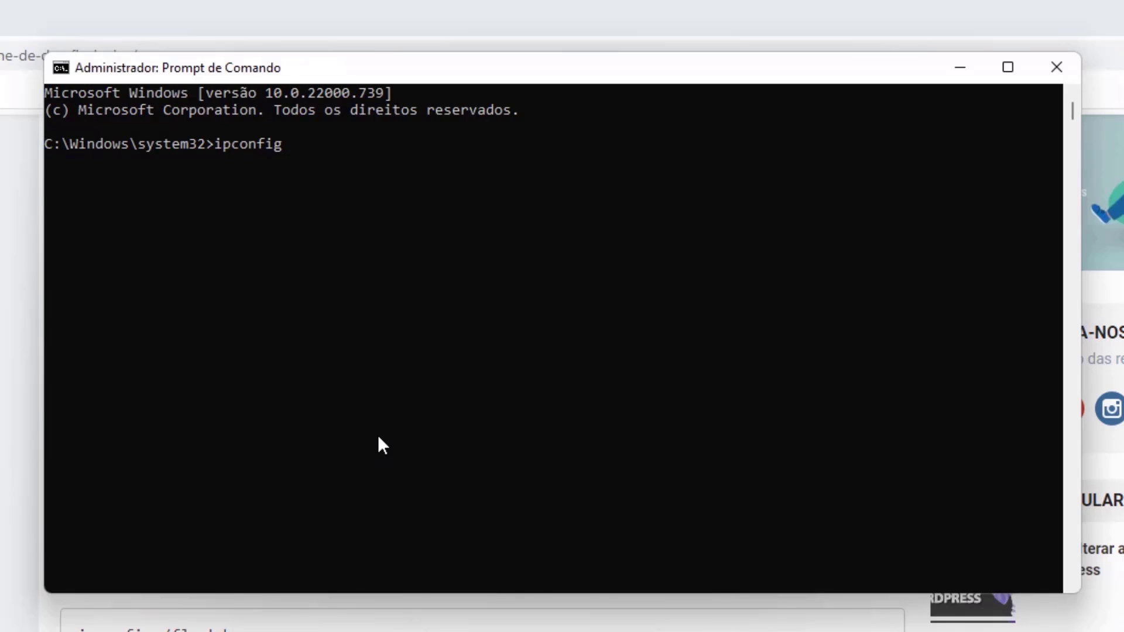
type("/flushdns")
key("Return")
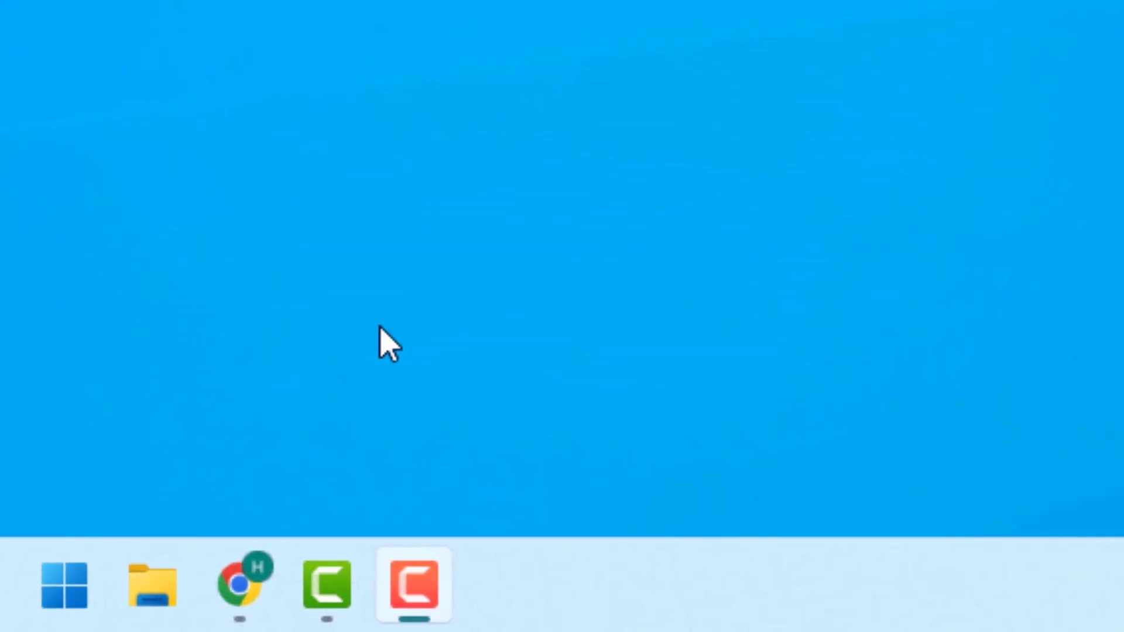
Open Painel de Controle through the Windows search and go to Central de Rede e Compartilhamento
left_click(62, 600)
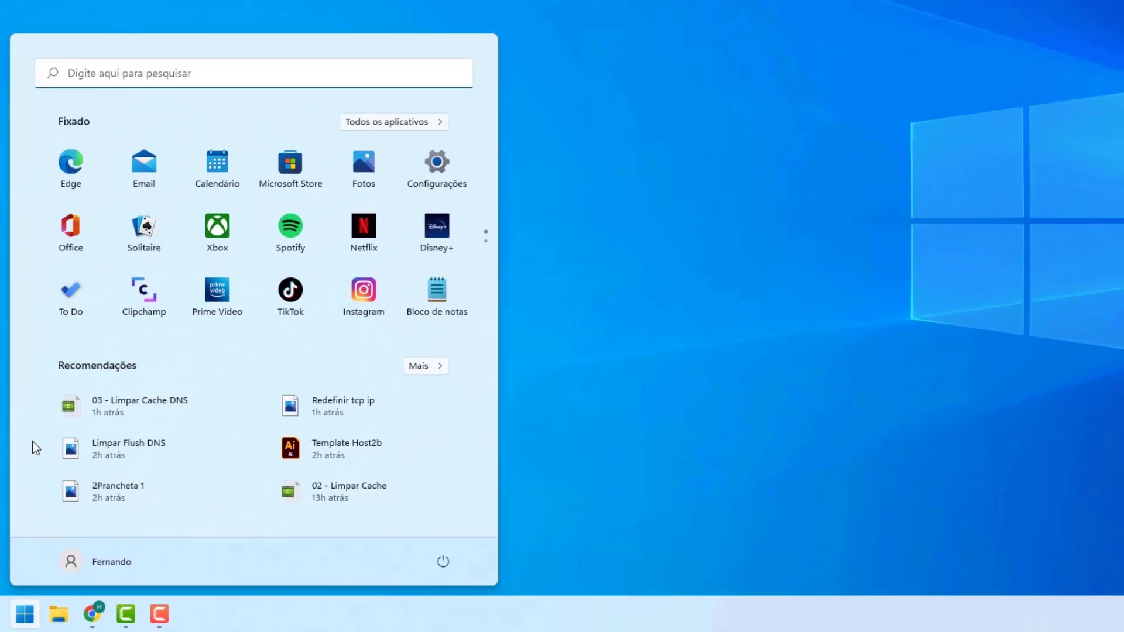
left_click(110, 82)
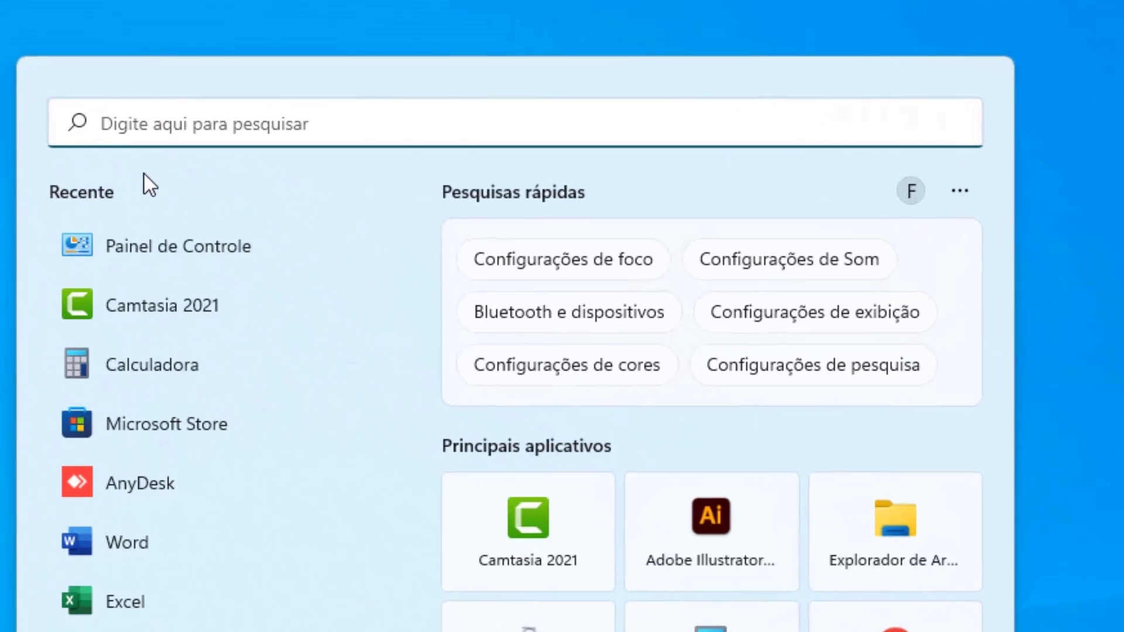
type("painel de controle")
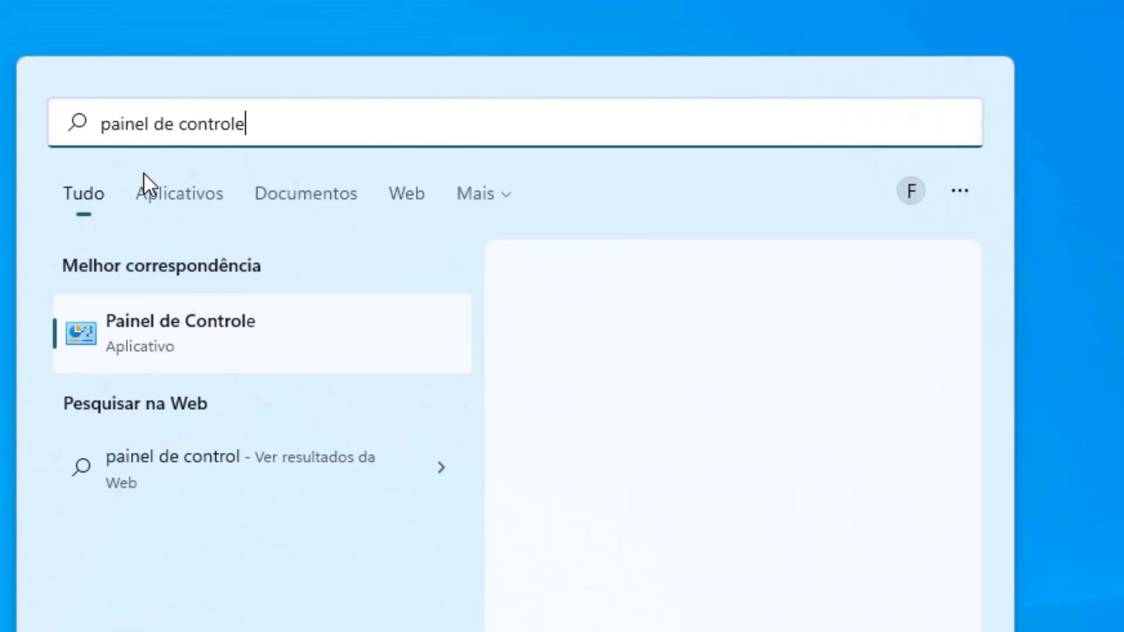
left_click(131, 339)
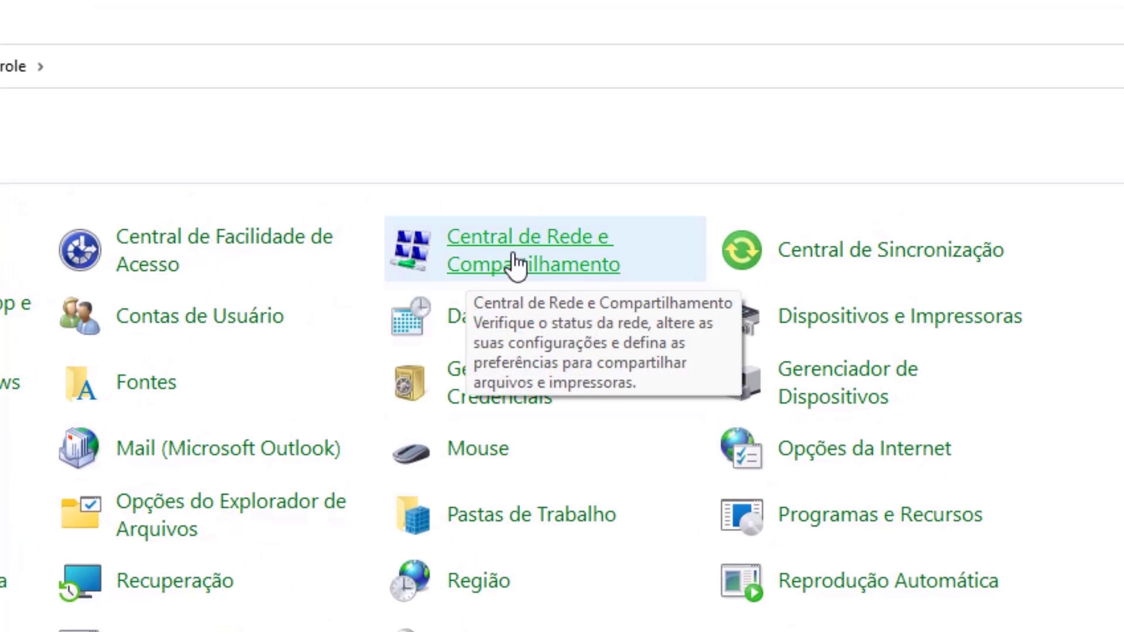
left_click(515, 263)
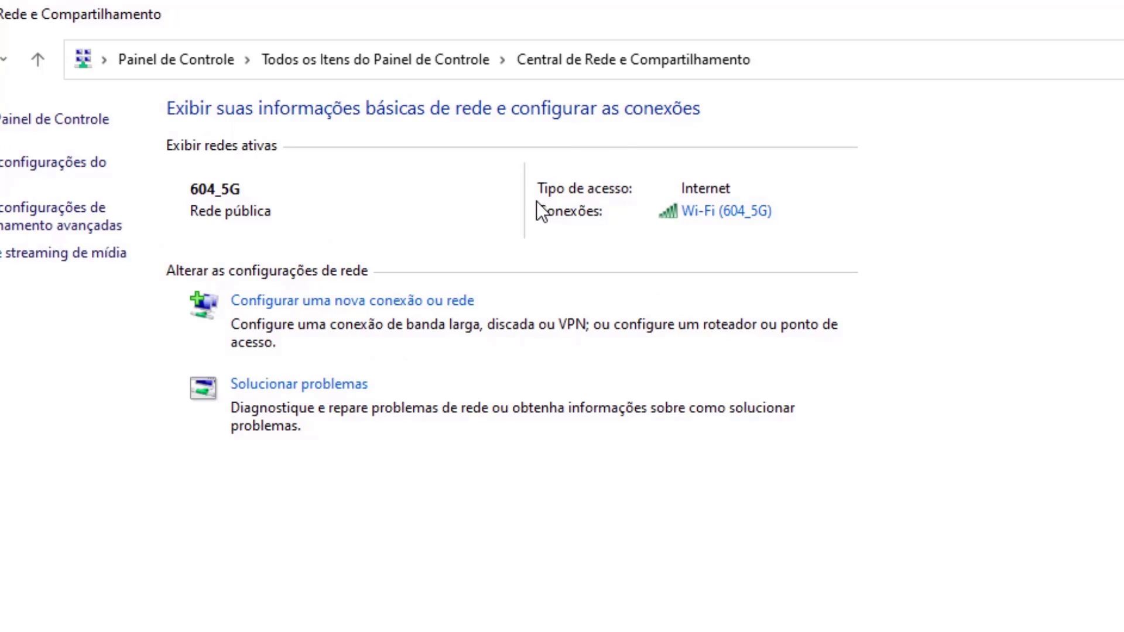
Open the properties of Protocolo IP Versão 4 (TCP/IPv4) for the active Wi-Fi connection
left_click(700, 221)
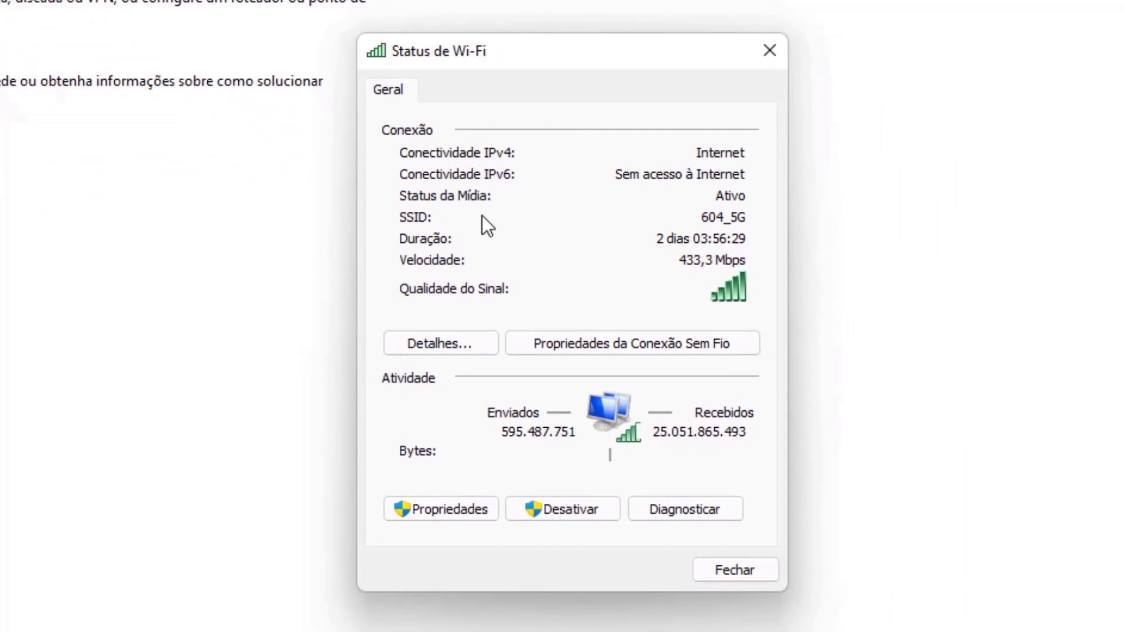
left_click(437, 510)
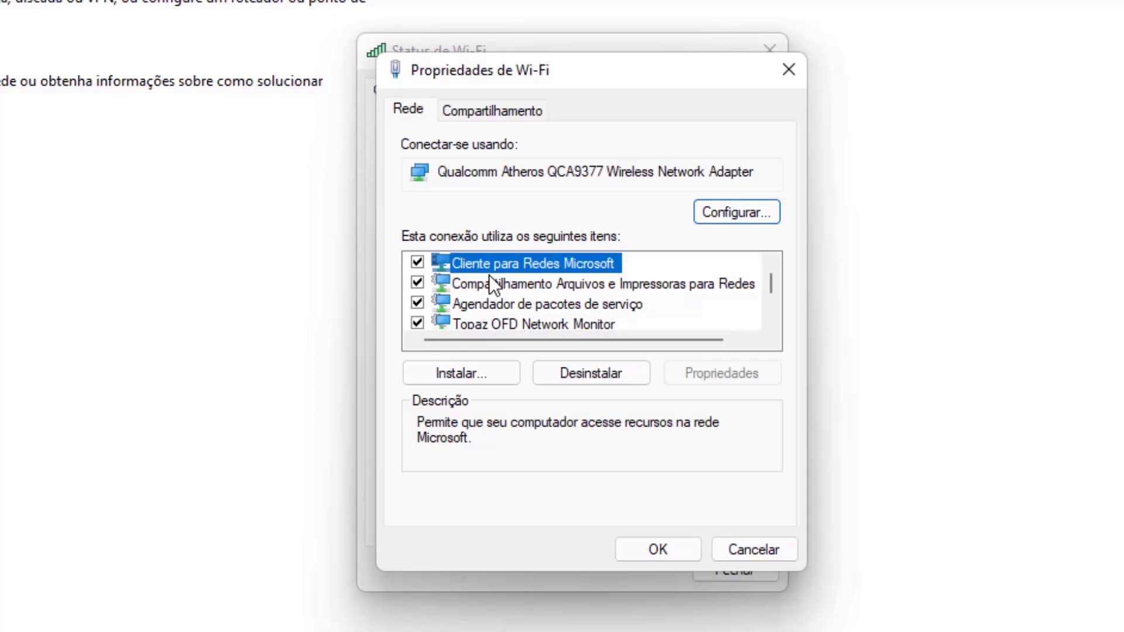
scroll(530, 270, "down", 1)
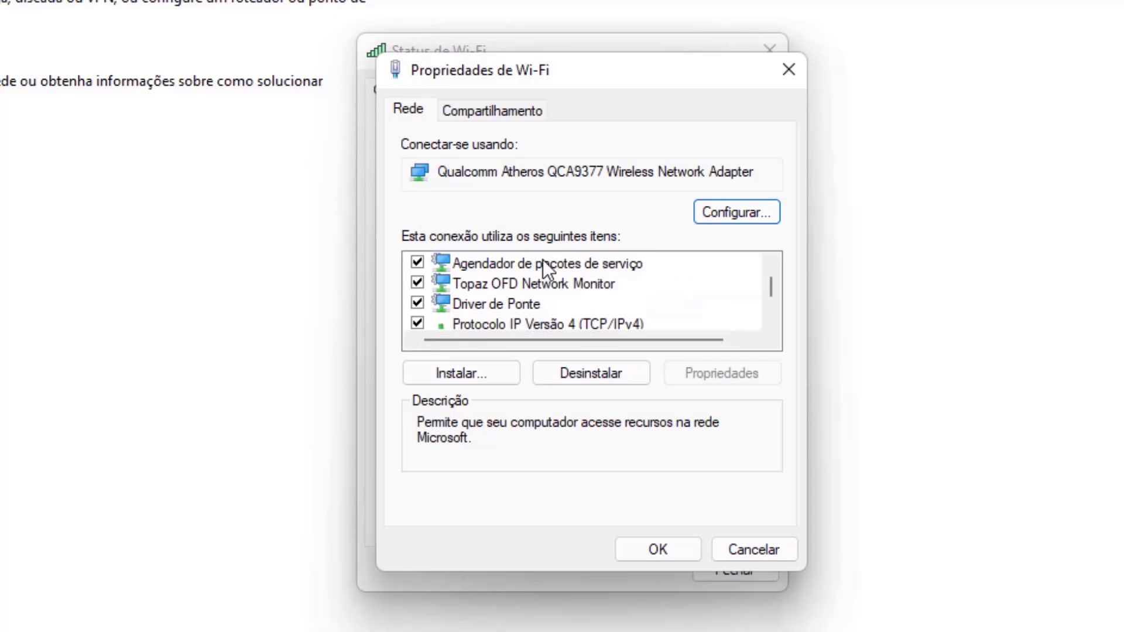
scroll(542, 258, "down", 1)
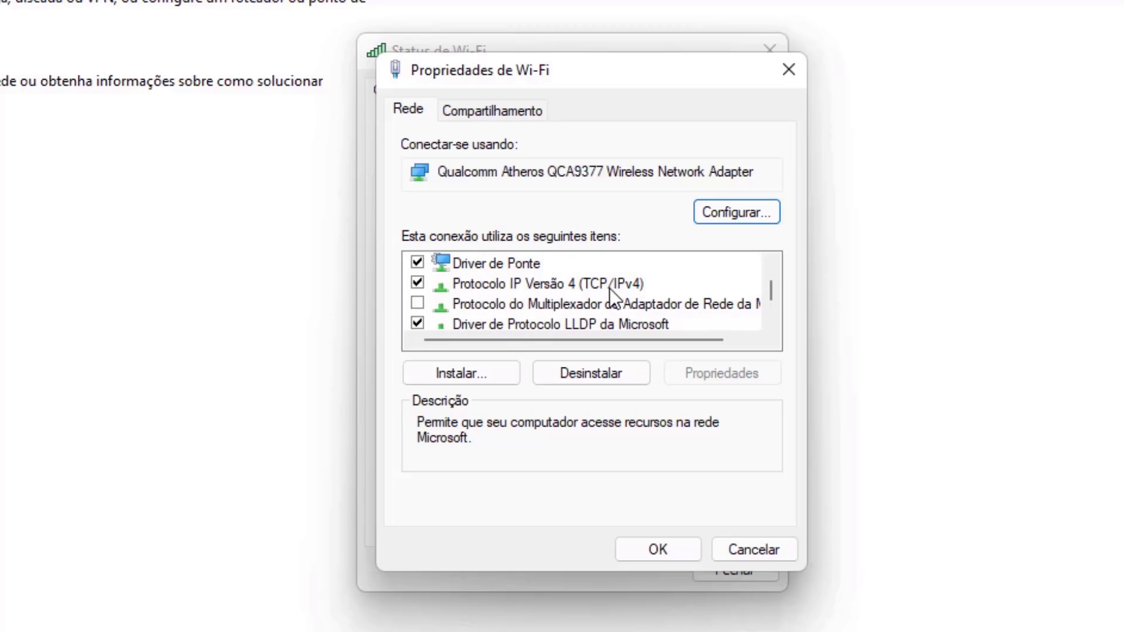
left_click(536, 285)
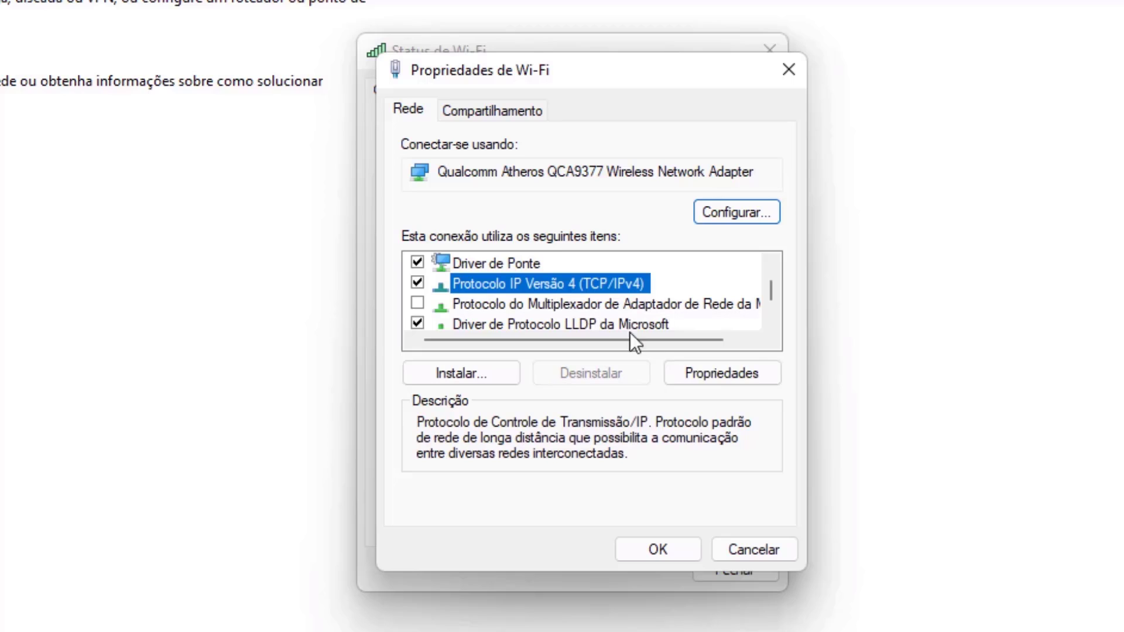
left_click(708, 378)
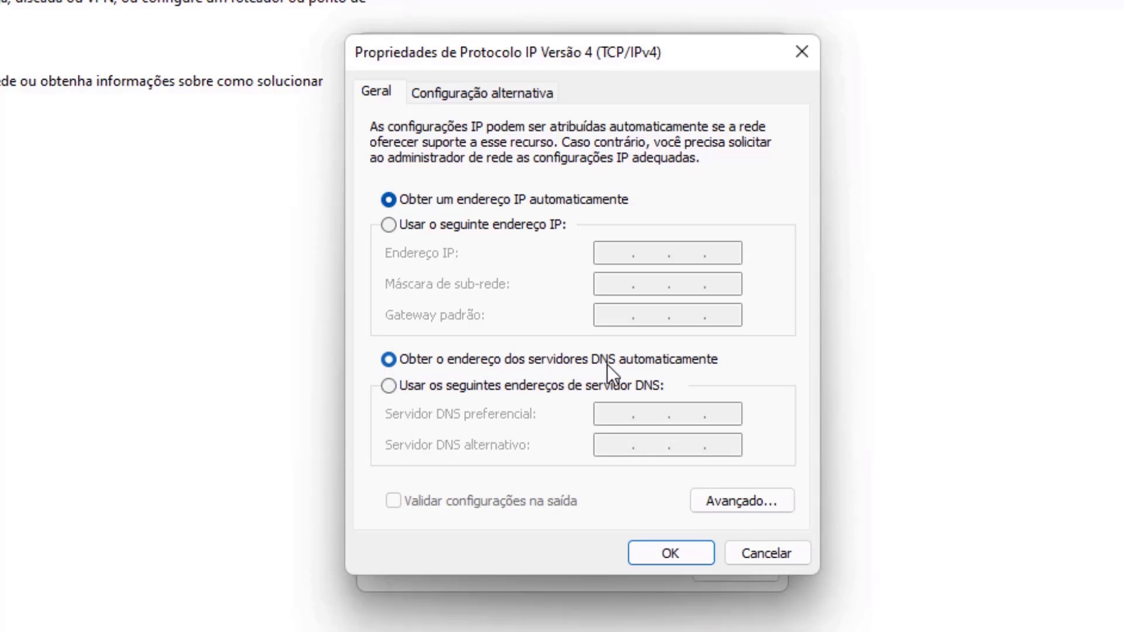
Use custom DNS servers with 8.8.8.8 as preferred and 8.8.4.4 as alternate, and save the settings
left_click(387, 387)
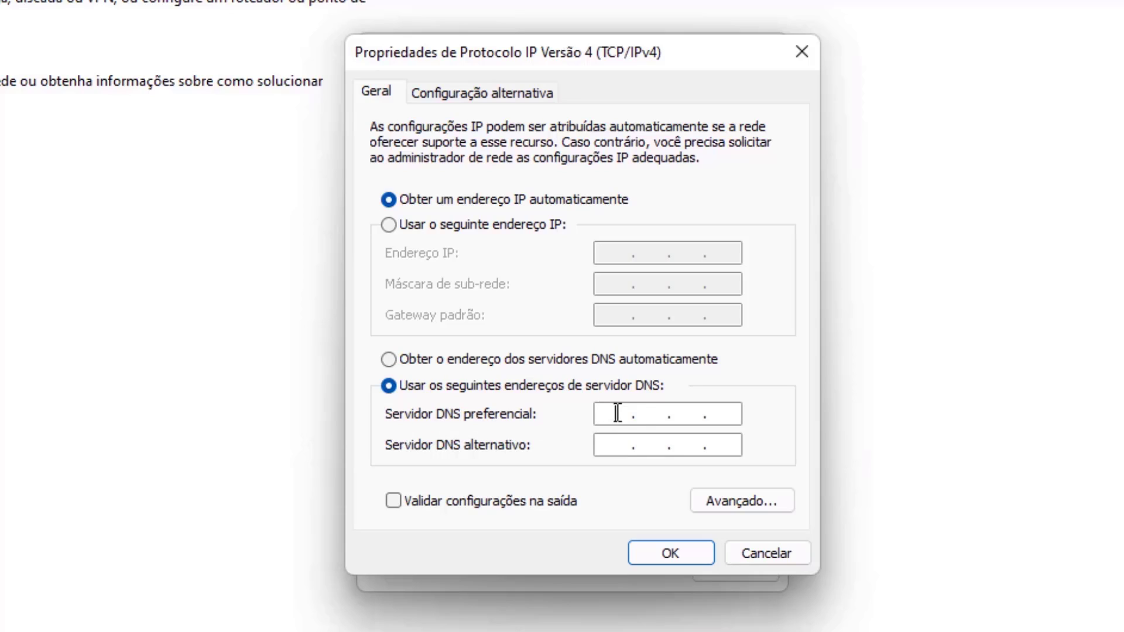
type("8.8.8.8")
left_click(618, 452)
type("8.8.4.4")
left_click(671, 554)
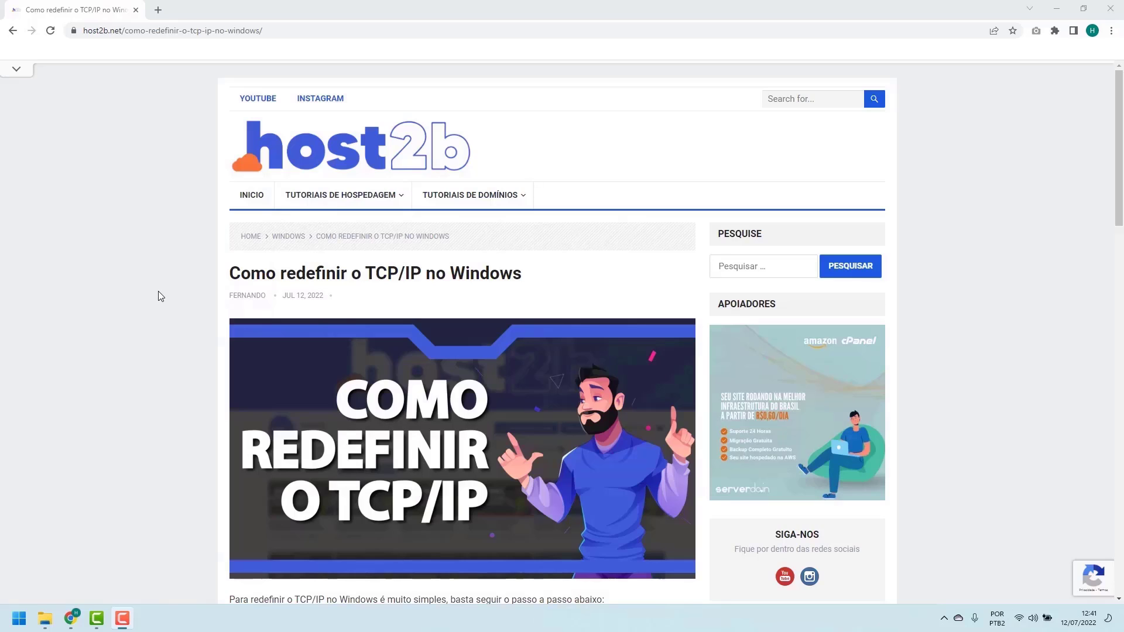
Open Prompt de Comando as administrator for the TCP/IP reset and return to the article showing the reset command
scroll(163, 293, "down", 5)
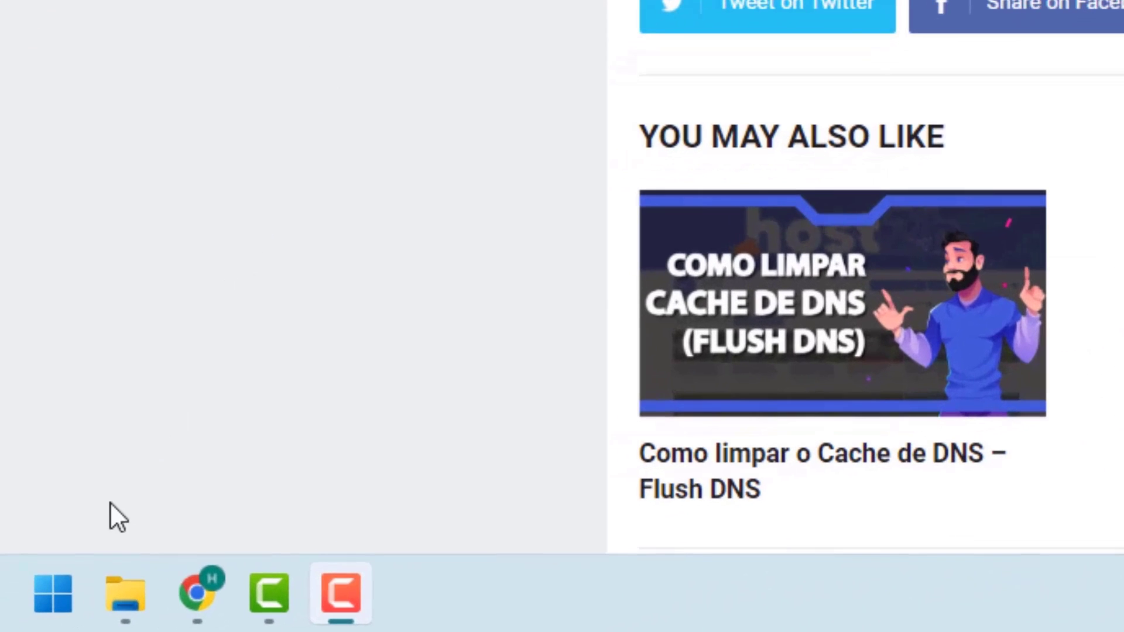
left_click(50, 595)
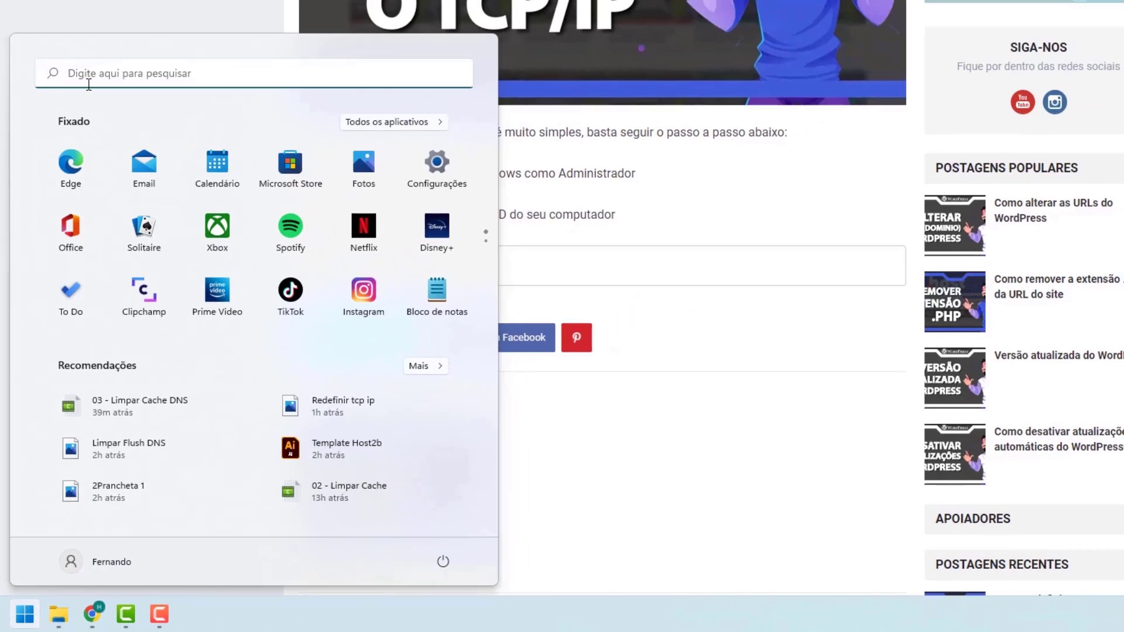
type("cmd")
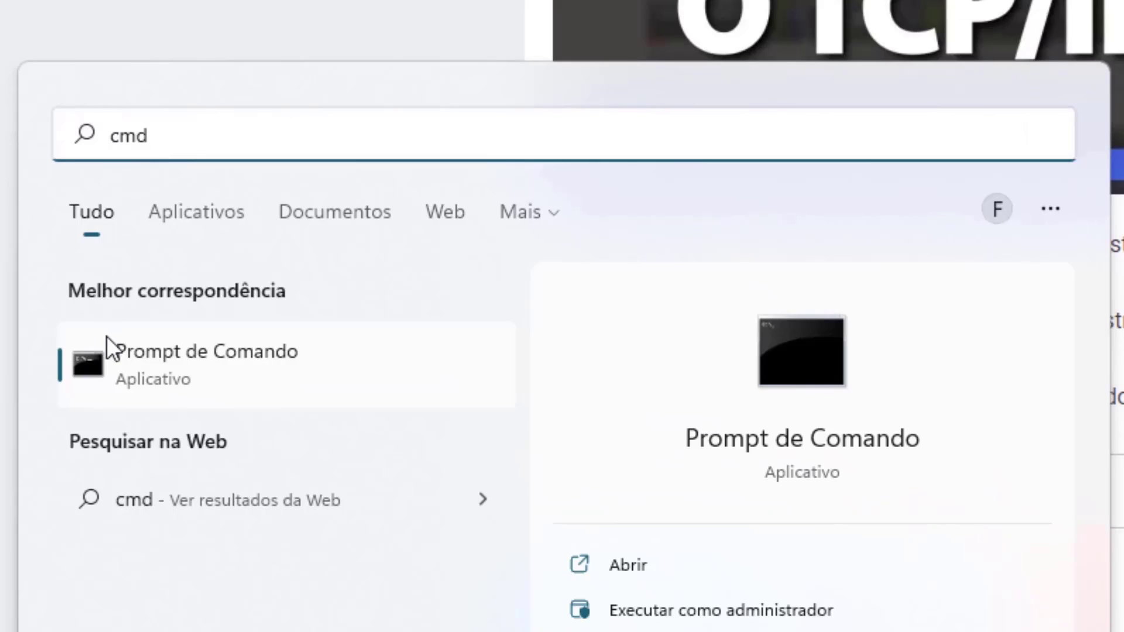
right_click(167, 356)
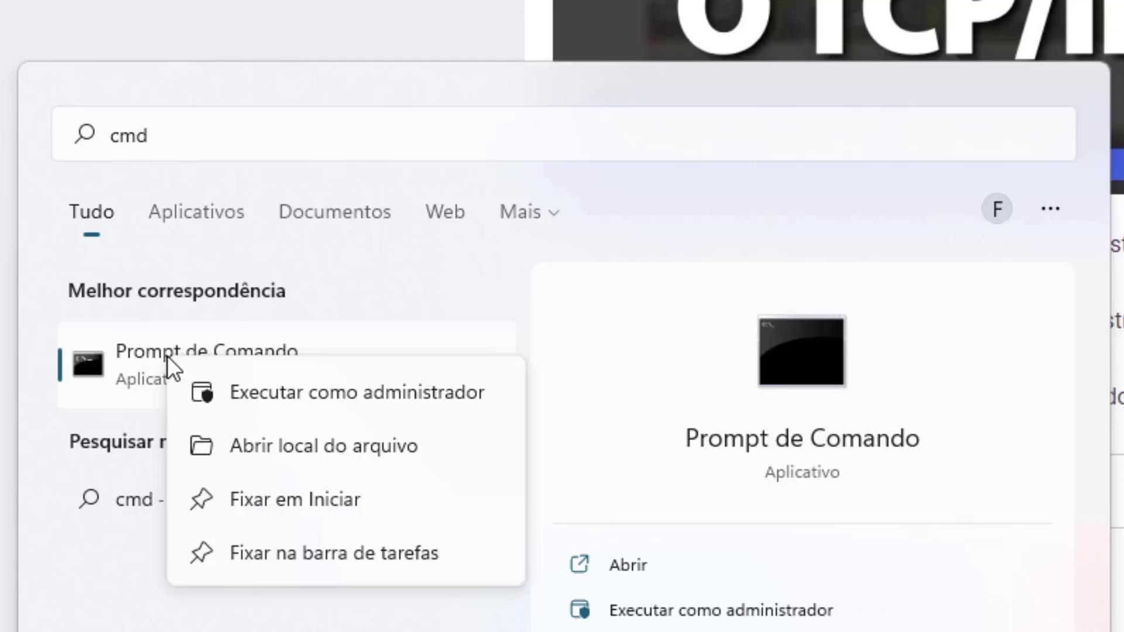
left_click(321, 392)
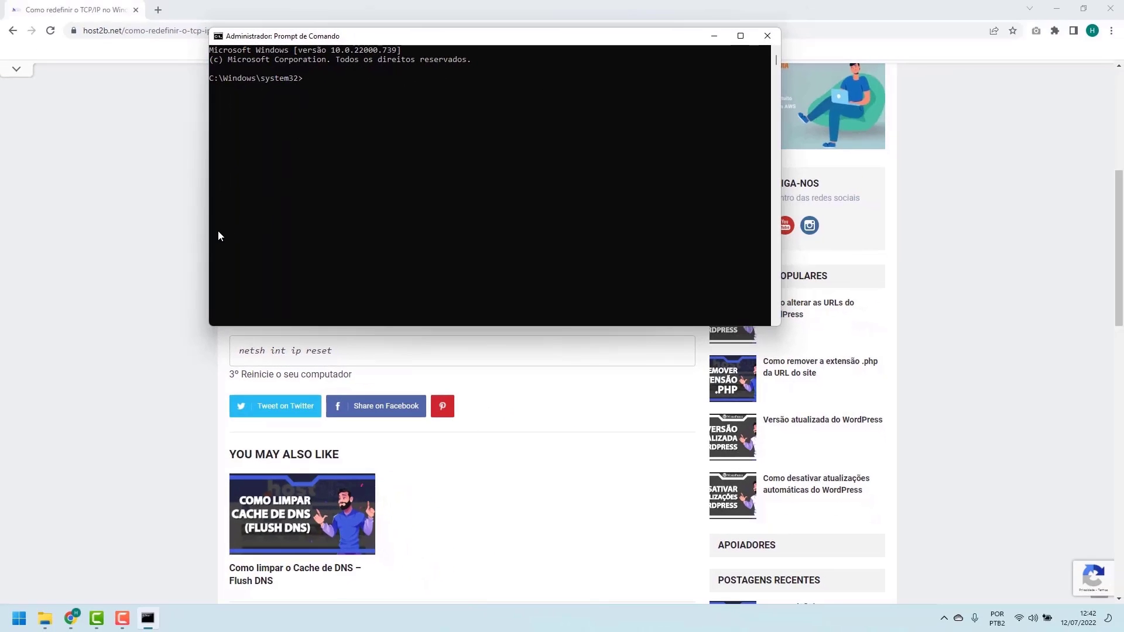
left_click(174, 260)
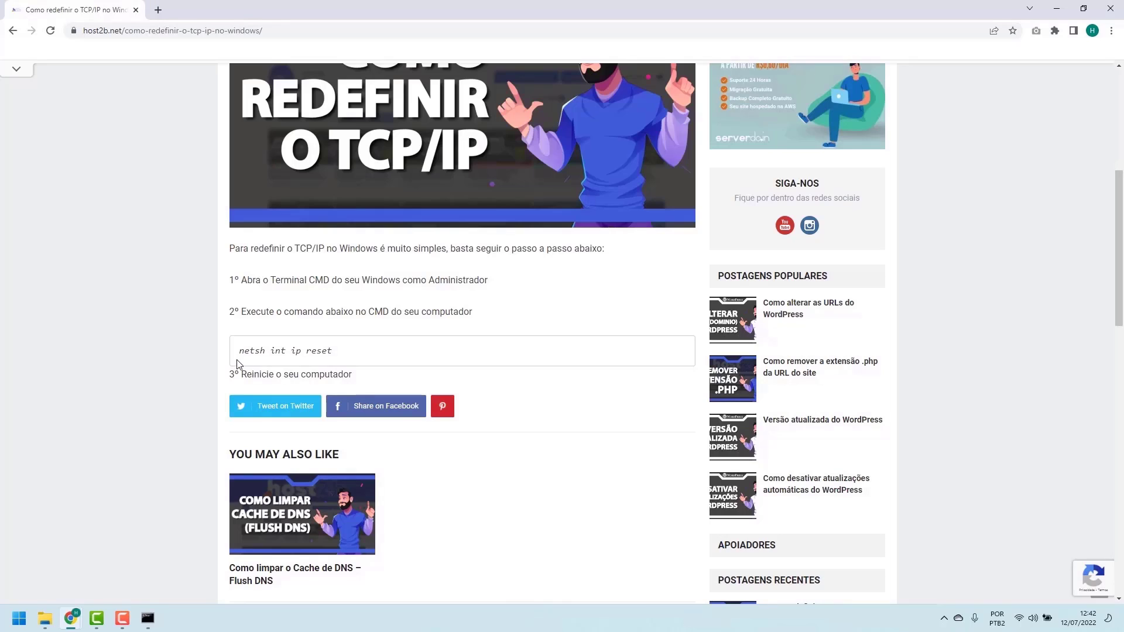